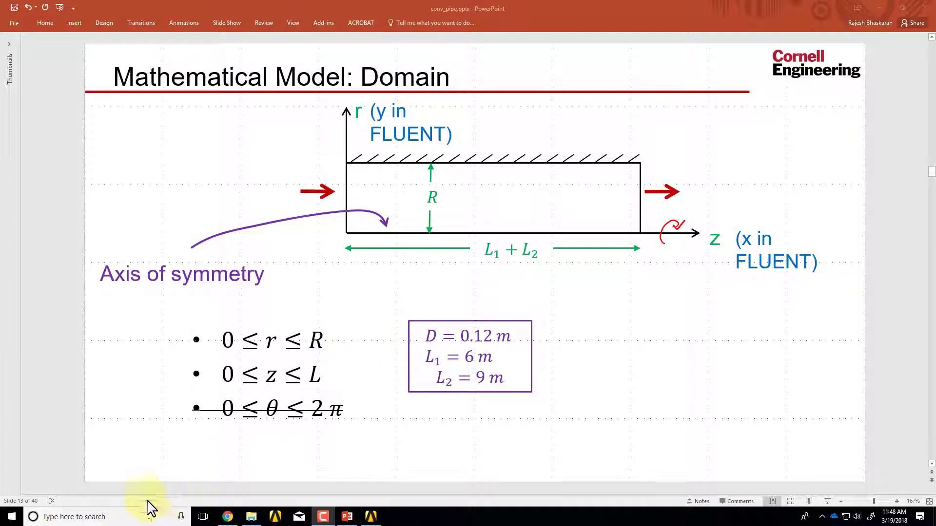
# - Find Workbench 18.2 through a Windows search for 'work' and launch it
pyautogui.click(124, 517)
pyautogui.write('work')
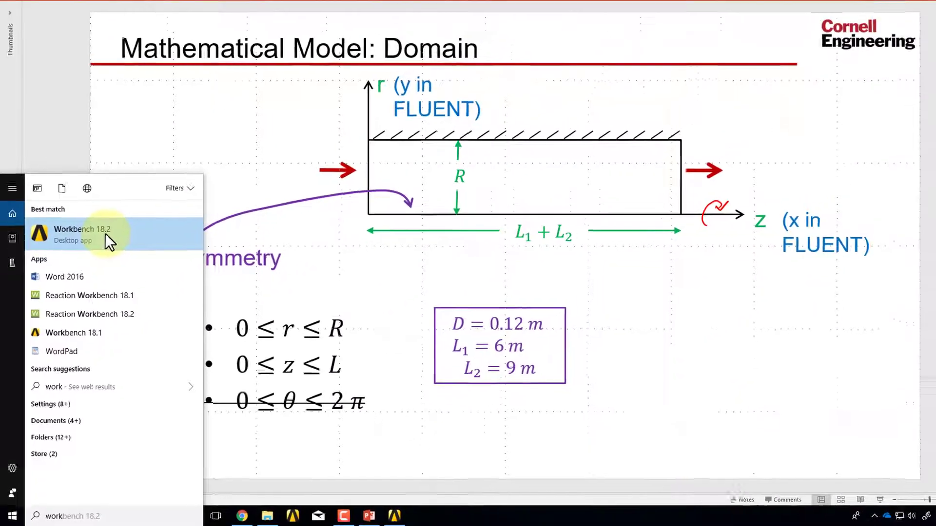
pyautogui.click(104, 233)
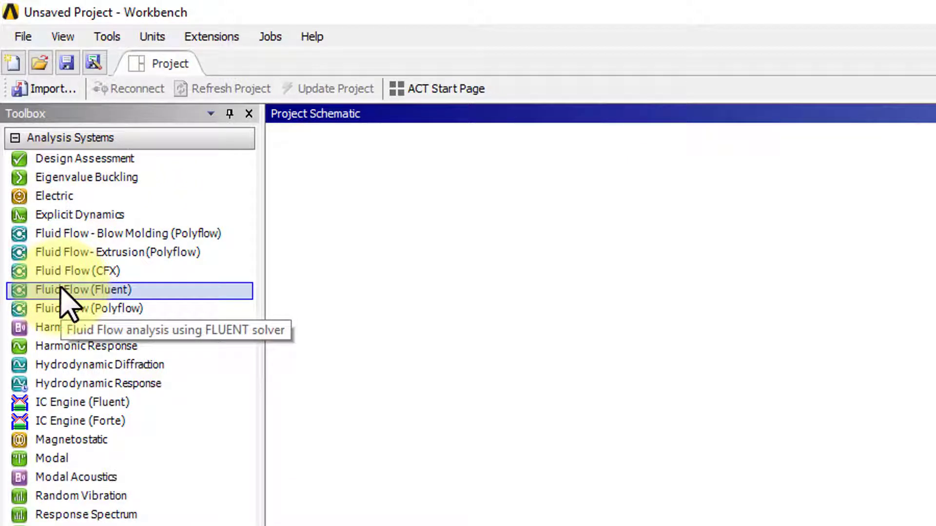
# - Add a Fluid Flow (Fluent) system to the Project Schematic and name it Tutorial
pyautogui.moveTo(60, 288); pyautogui.dragTo(429, 213)
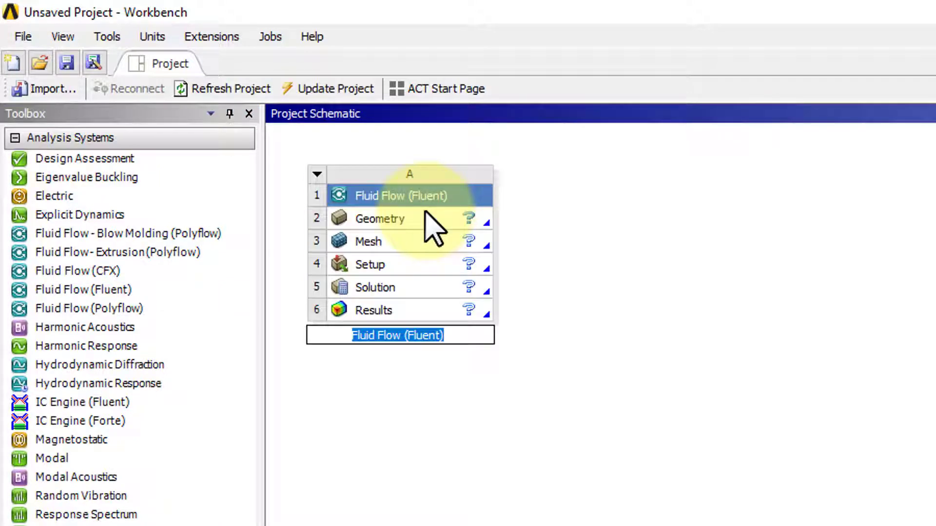
pyautogui.write('Tutorial')
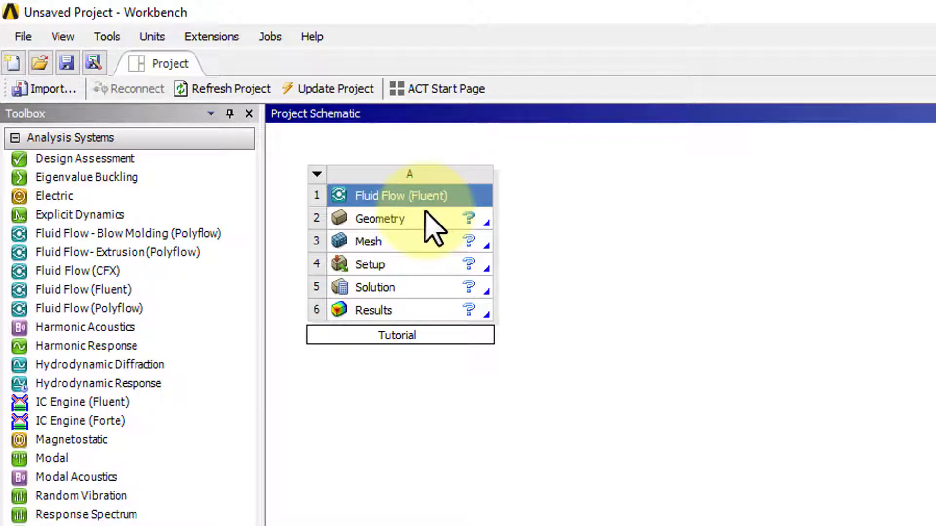
pyautogui.click(426, 214)
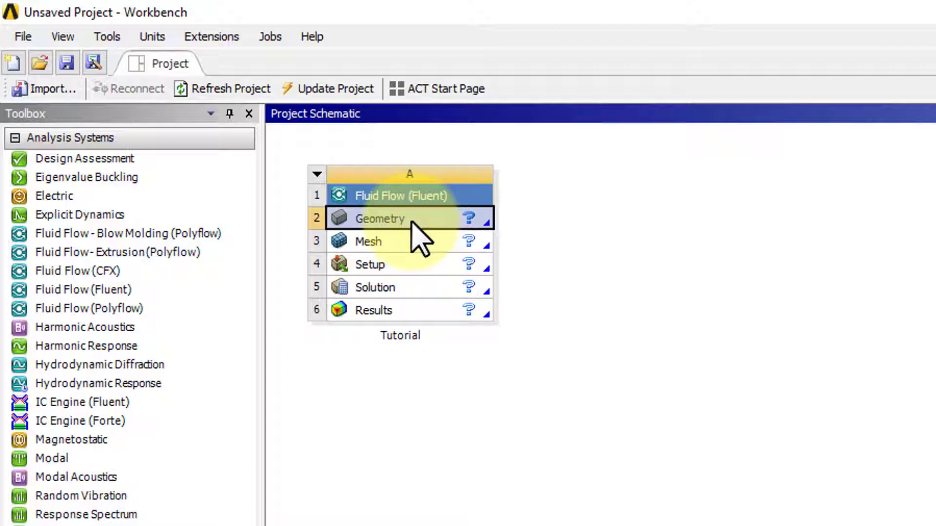
# - Change the Tutorial Geometry cell's Advanced Geometry Options Analysis Type to 2D, then close Properties
pyautogui.rightClick(420, 220)
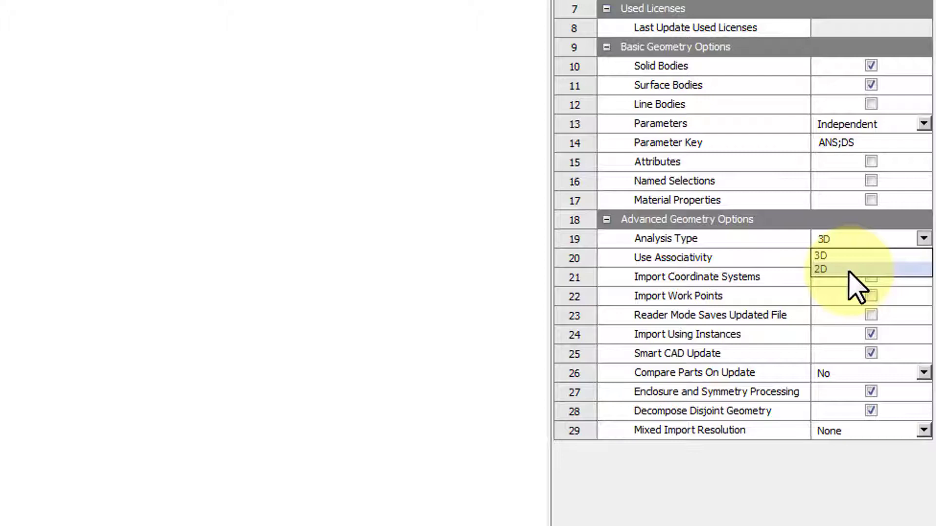
pyautogui.press('Escape')
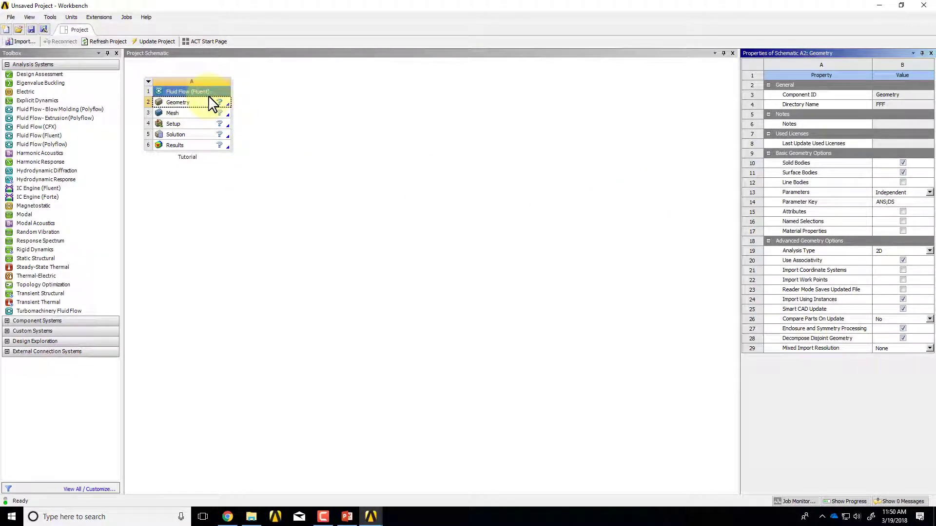
pyautogui.click(931, 53)
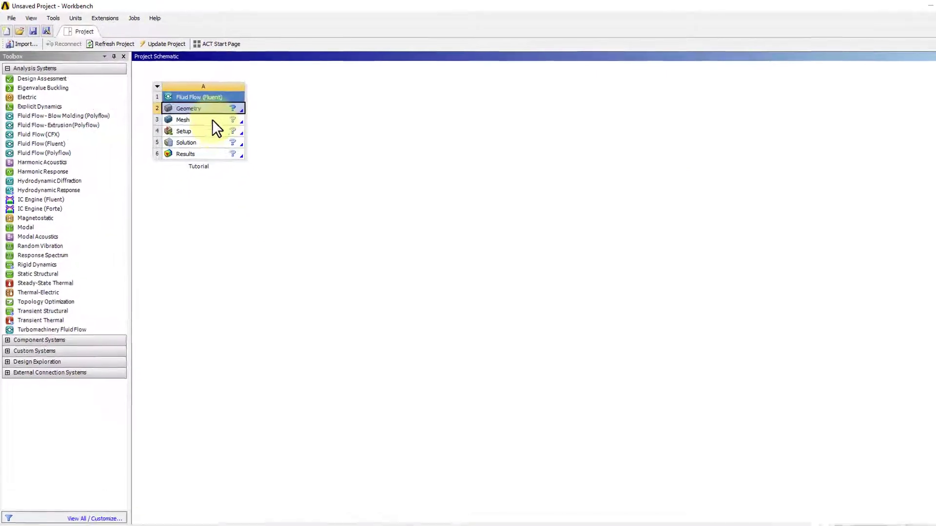
# - Create New SpaceClaim Geometry from the Tutorial system's Geometry cell
pyautogui.rightClick(210, 109)
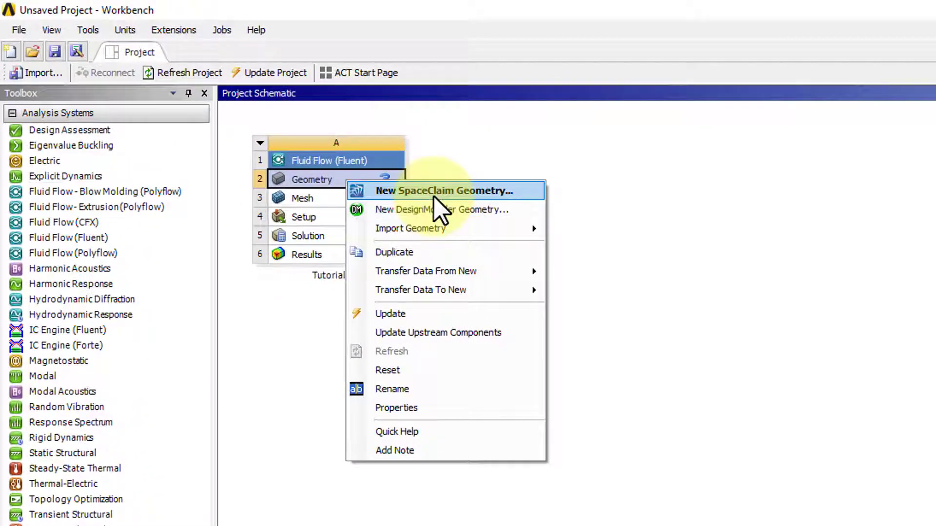
pyautogui.click(433, 195)
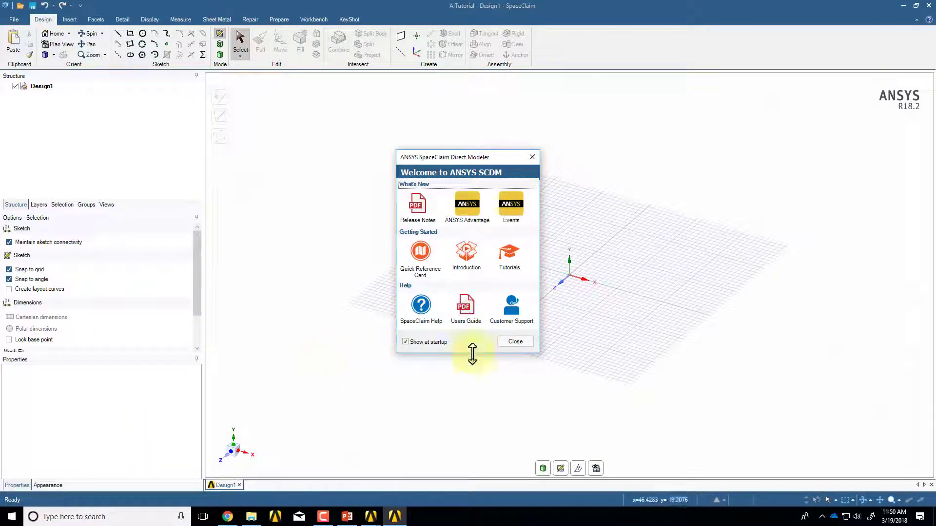
# - Dismiss the welcome screen and change the Length unit to Meters in SpaceClaim Options
pyautogui.click(516, 341)
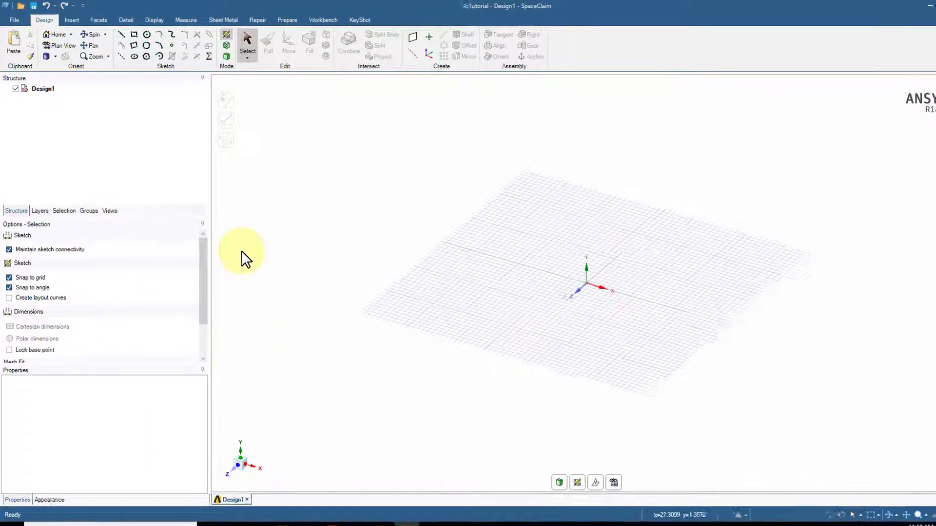
pyautogui.click(24, 32)
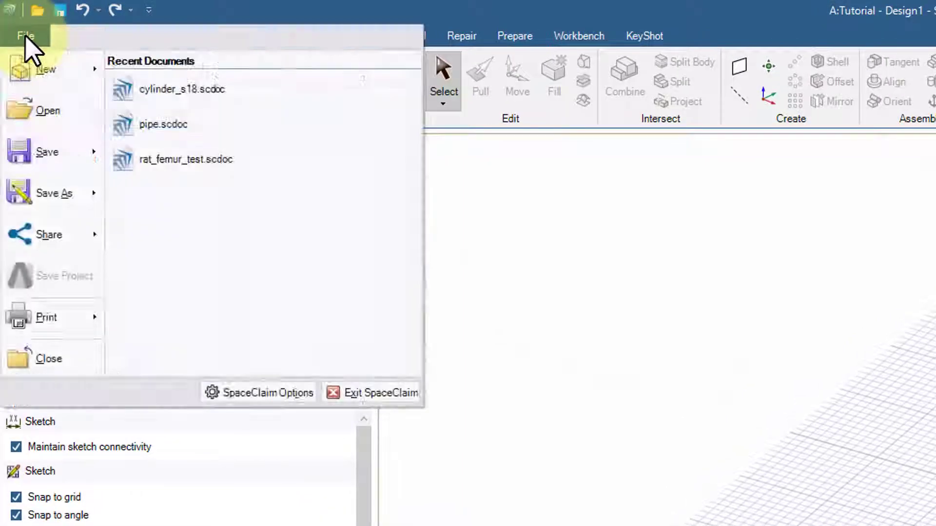
pyautogui.click(268, 393)
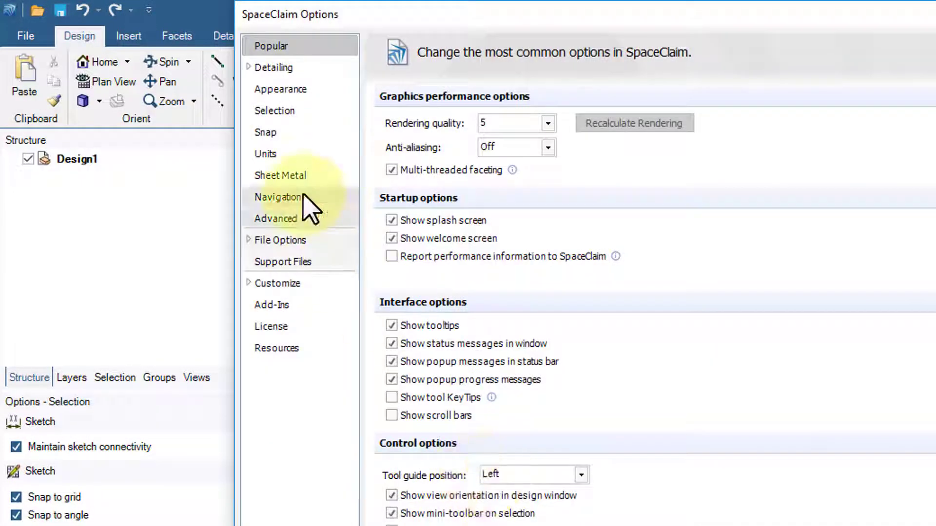
pyautogui.click(274, 155)
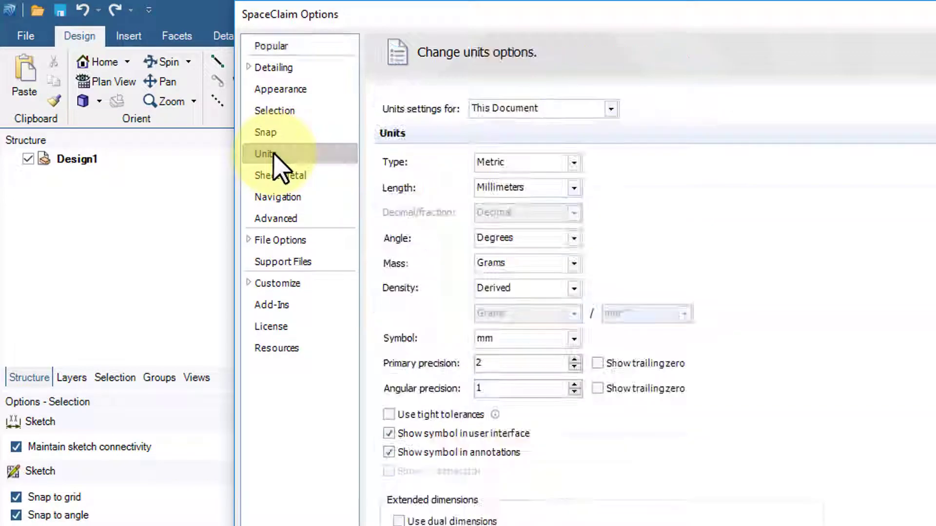
pyautogui.click(574, 190)
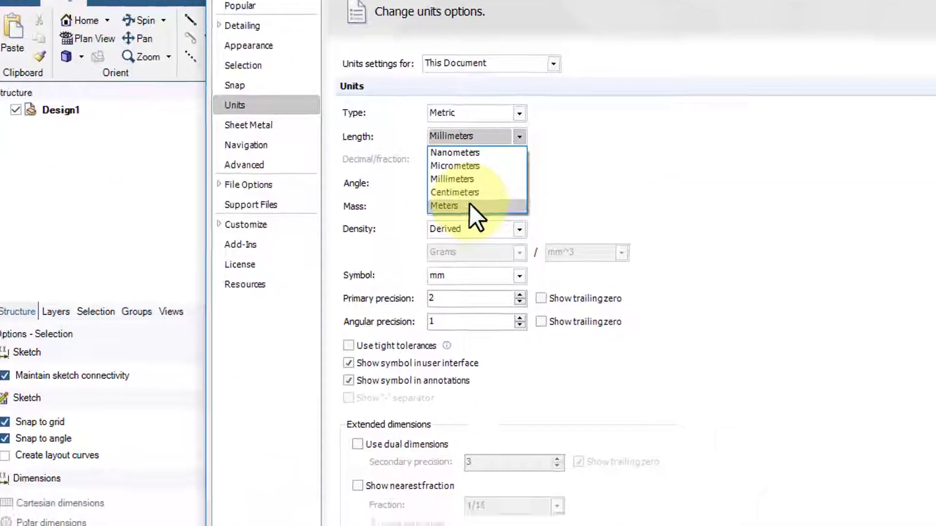
pyautogui.click(469, 204)
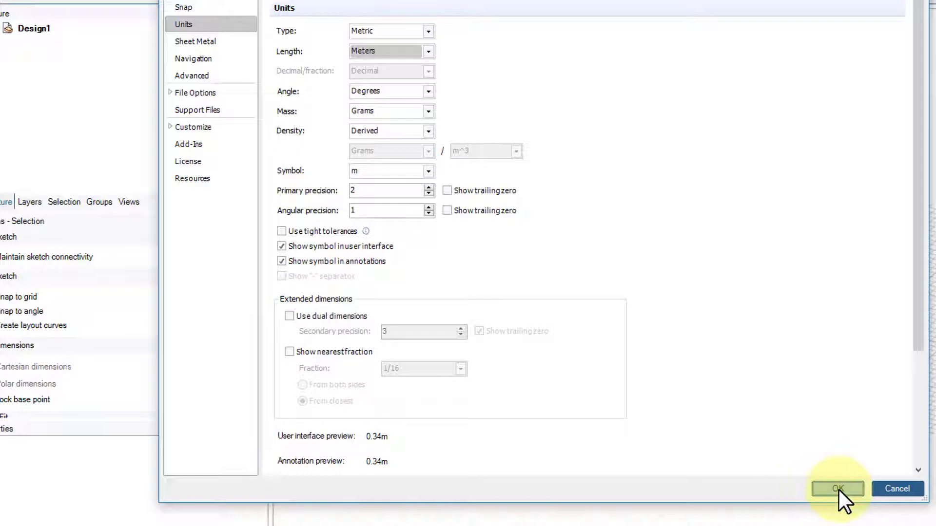
pyautogui.click(839, 489)
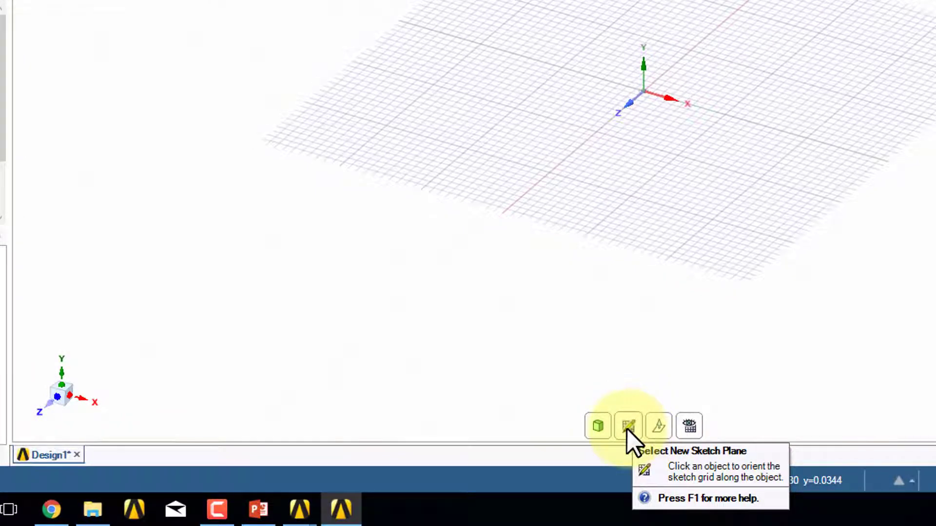
# - Start a new sketch on the XY grid plane and switch to Plan View
pyautogui.click(627, 428)
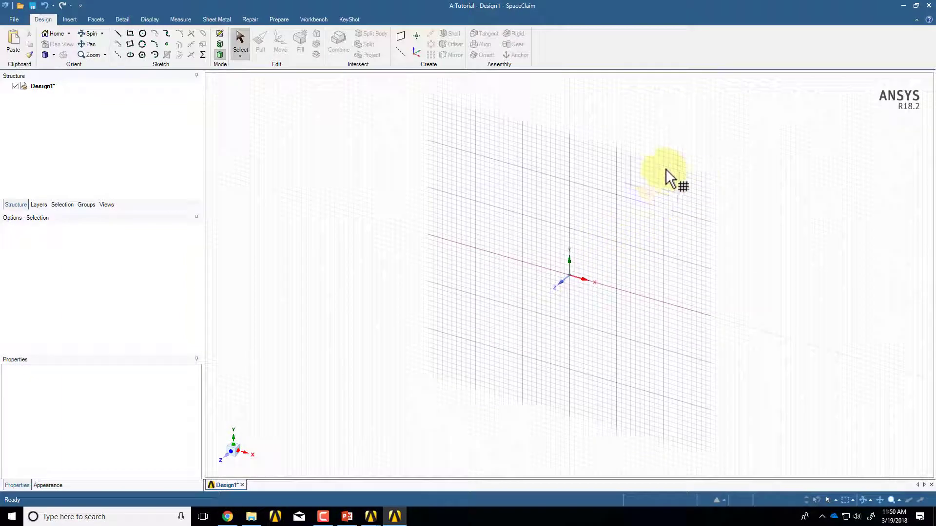
pyautogui.click(698, 142)
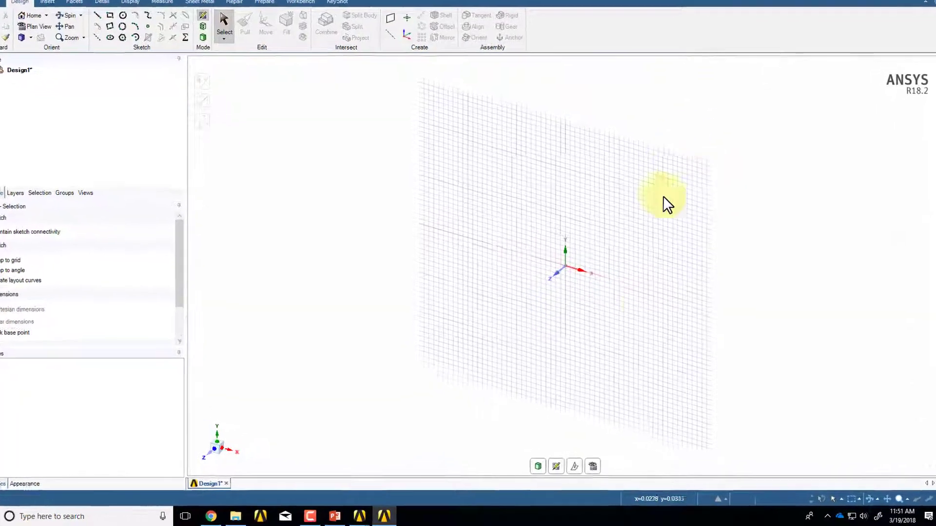
pyautogui.click(576, 454)
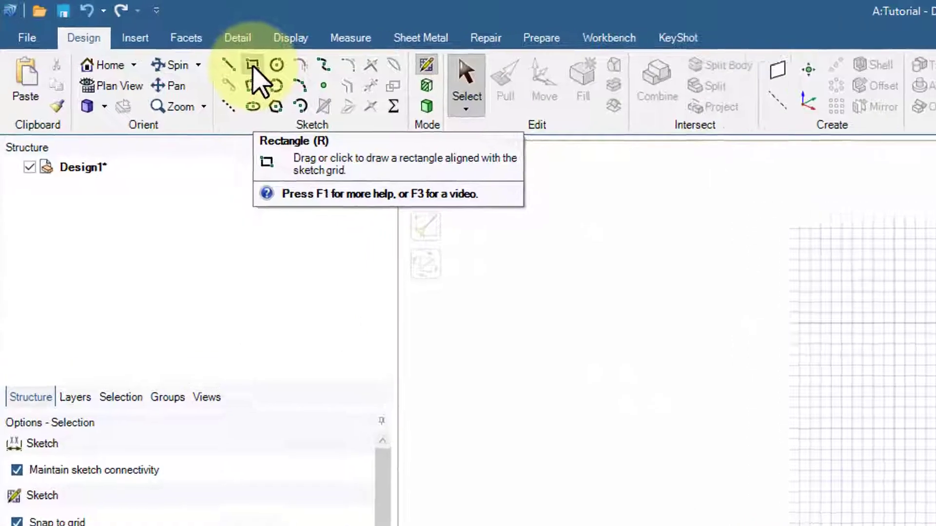
# - Draw a rectangle from the origin, 15 m wide by 0.06 m high, and convert it to a surface in 3D Mode
pyautogui.click(252, 66)
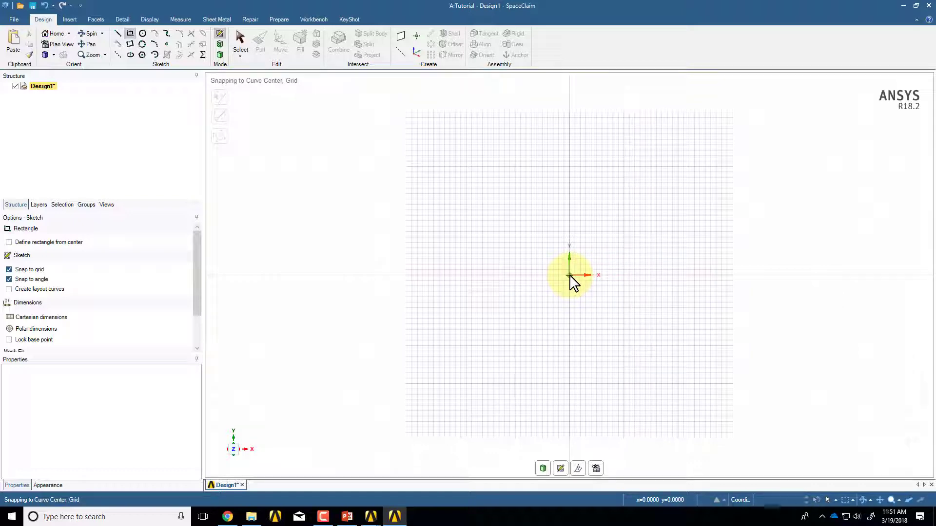
pyautogui.click(569, 276)
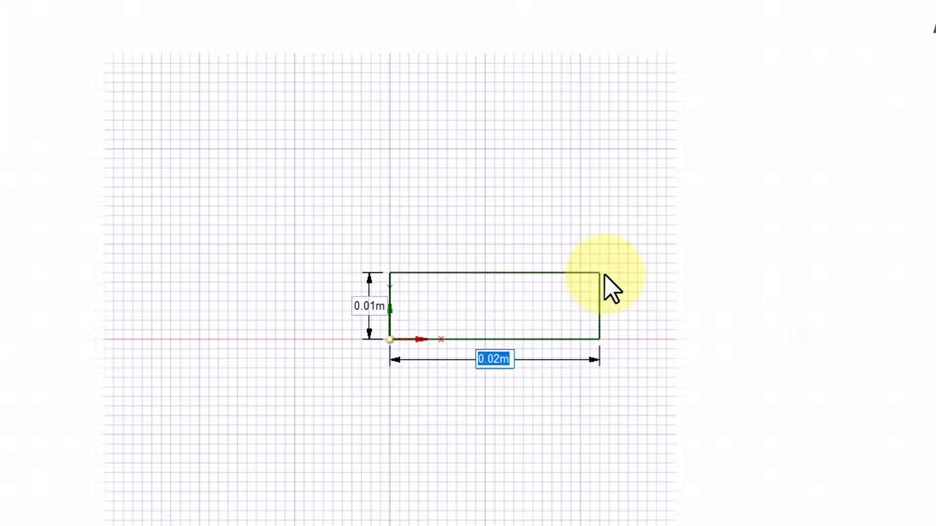
pyautogui.write('15')
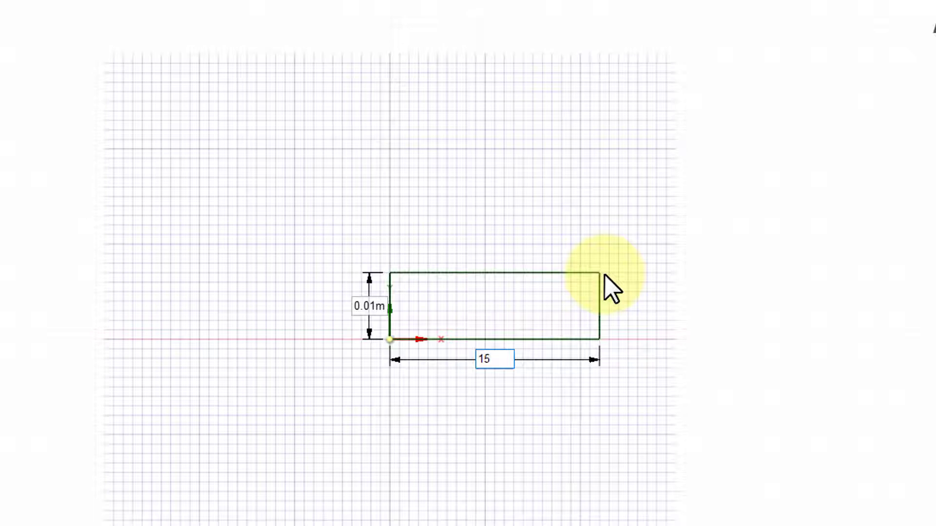
pyautogui.press('Tab')
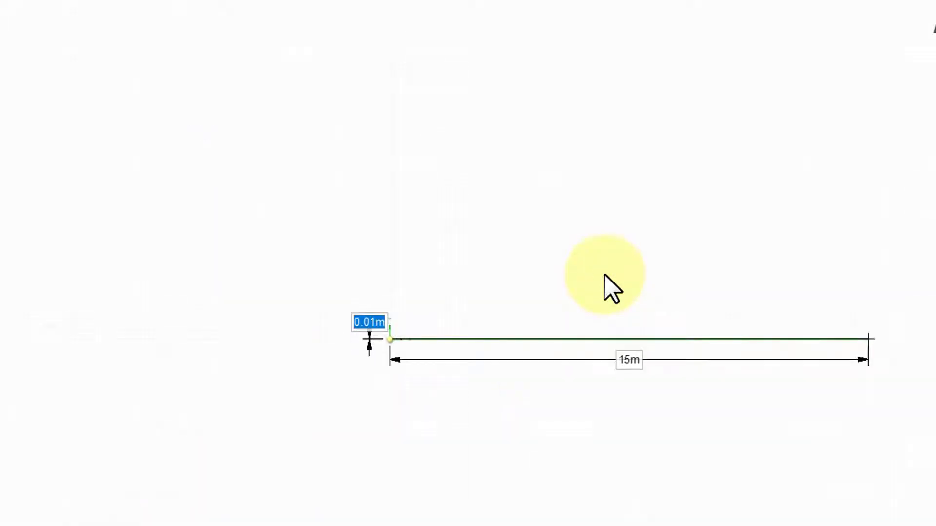
pyautogui.write('0.06')
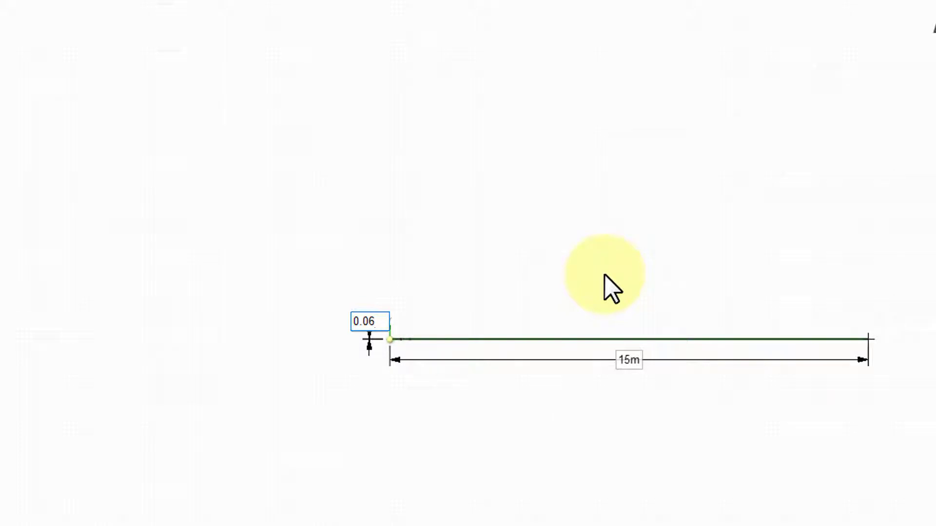
pyautogui.press('Return')
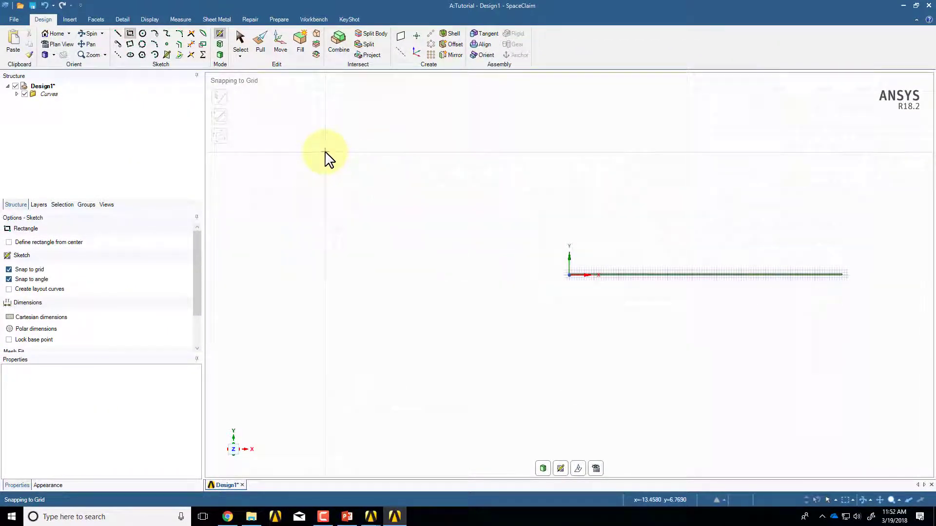
pyautogui.click(220, 54)
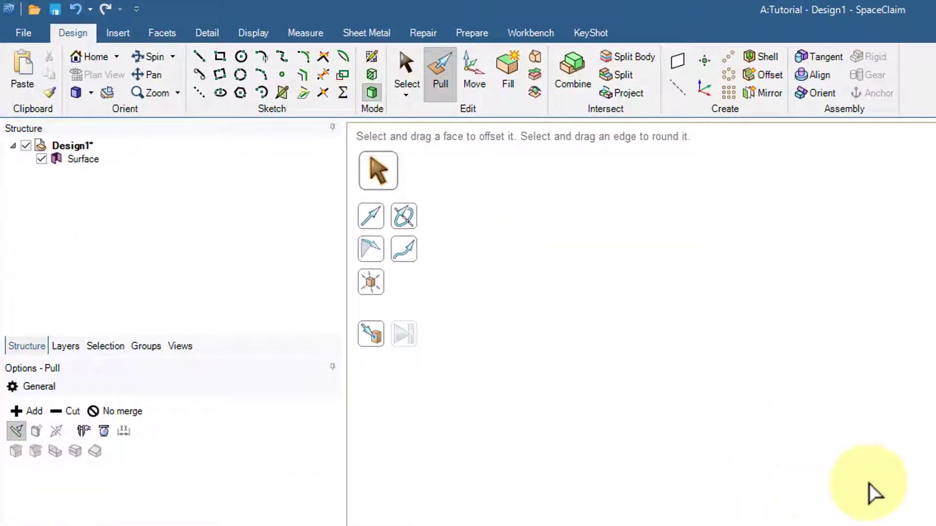
# - Use Zoom Extents to fit the whole 15 m strip into the view
pyautogui.click(177, 93)
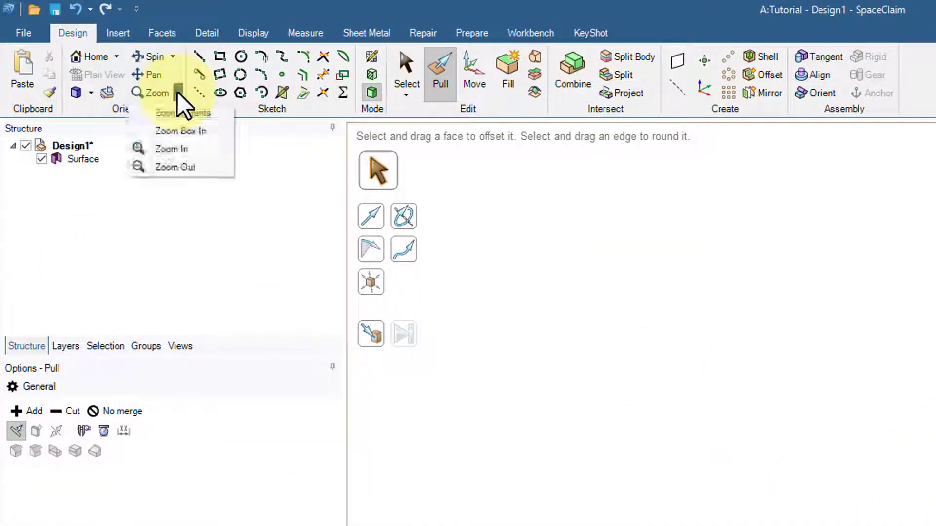
pyautogui.click(180, 111)
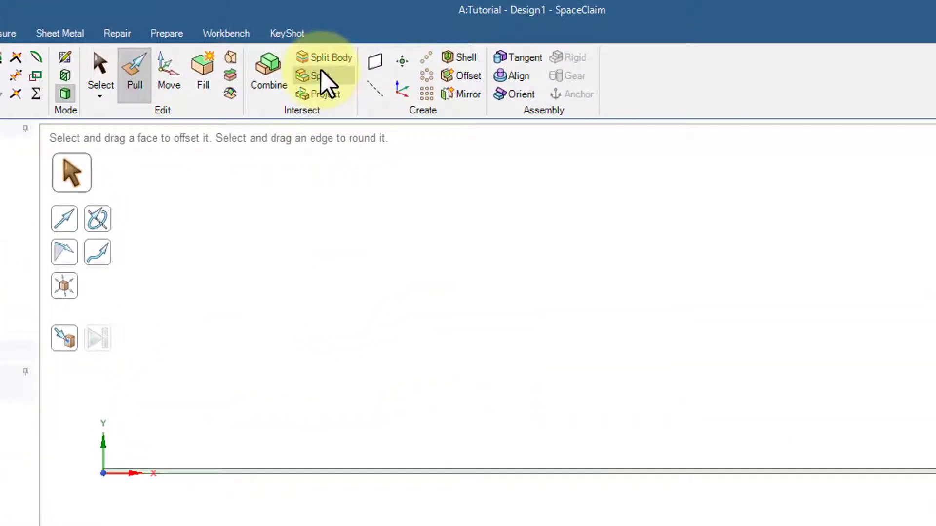
# - Use the Split edge tool to divide the strip's lower edge at a 6 m distance from the origin
pyautogui.click(321, 74)
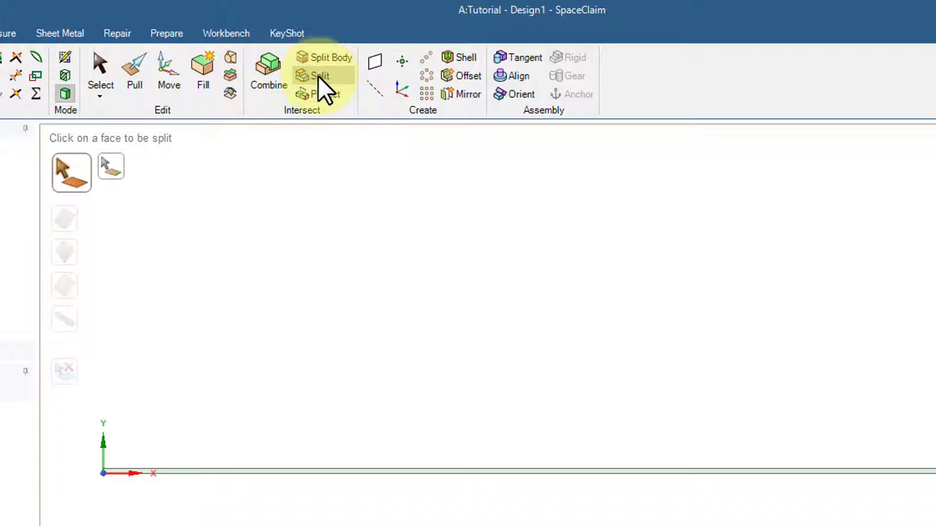
pyautogui.click(115, 169)
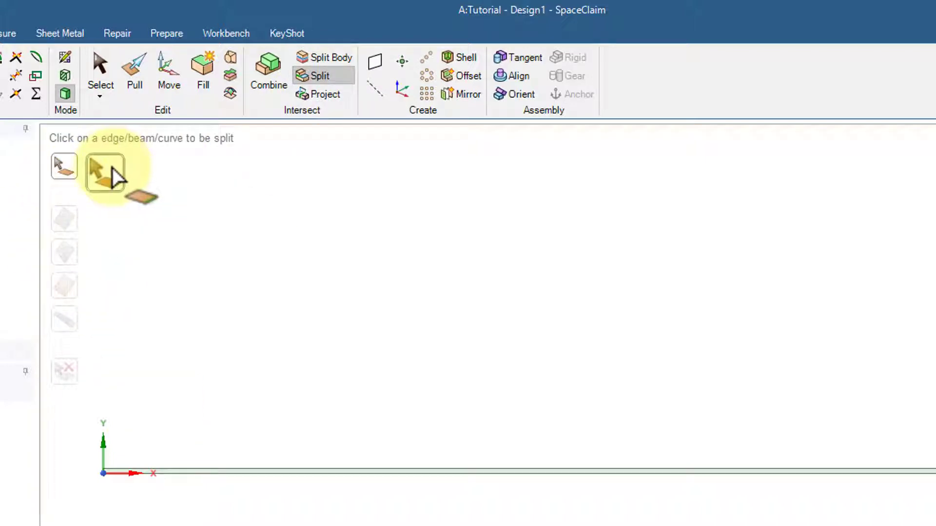
pyautogui.click(201, 471)
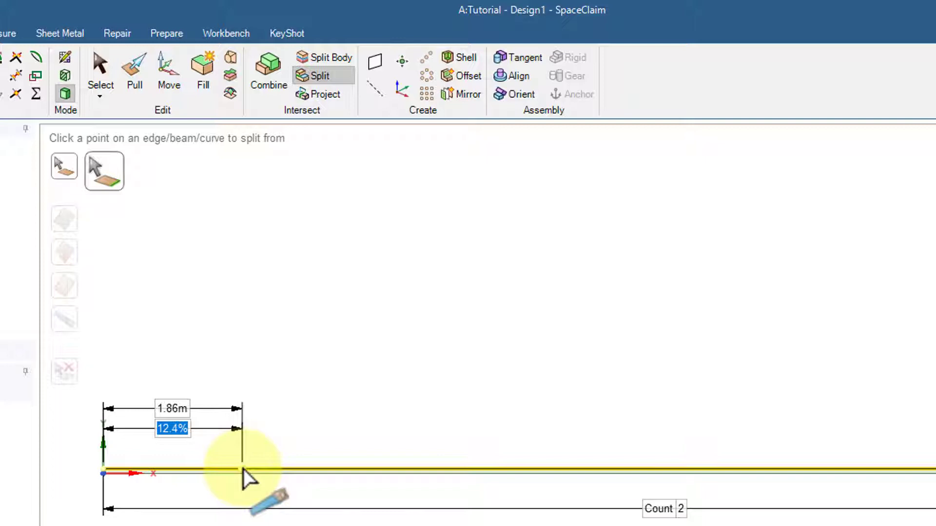
pyautogui.press('space')
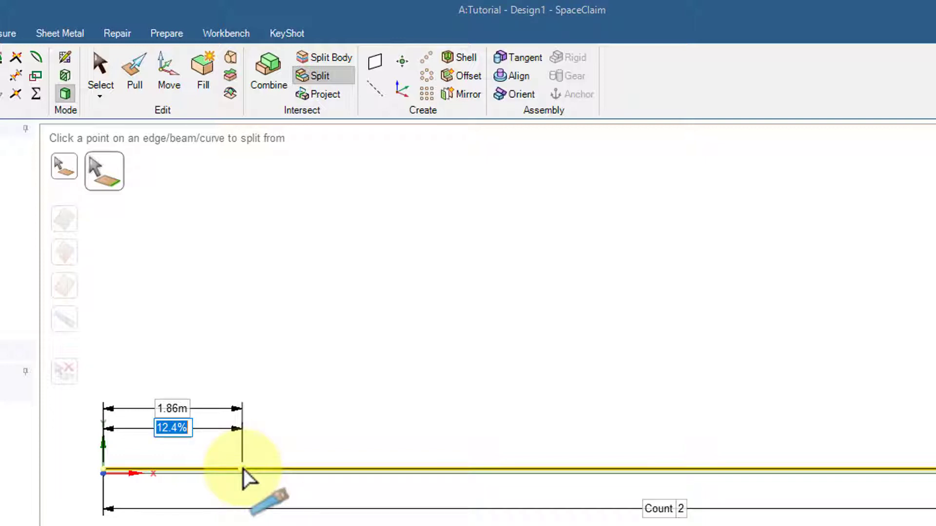
pyautogui.press('Escape')
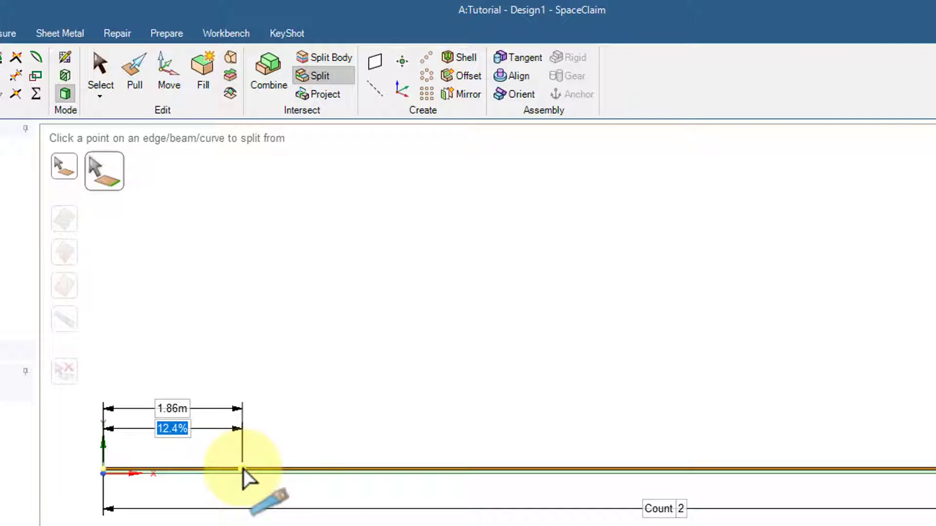
pyautogui.press('Tab')
pyautogui.press('Tab')
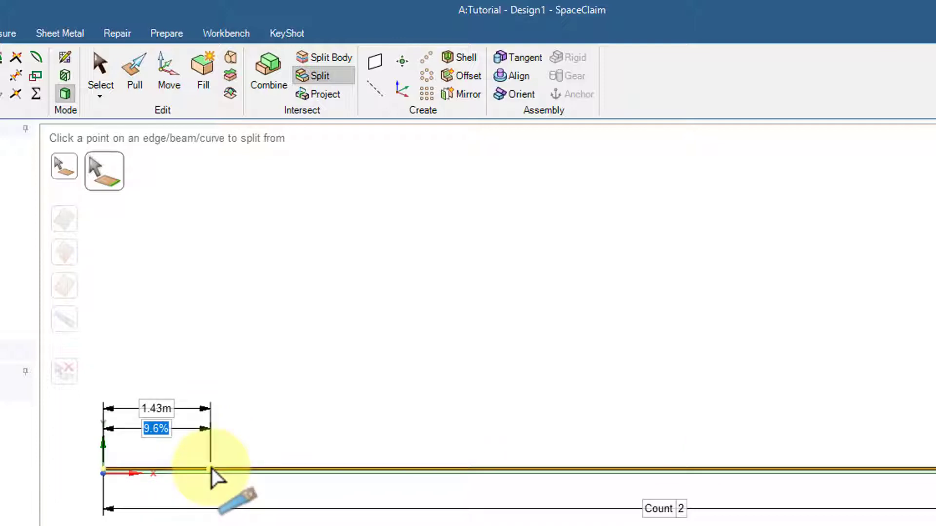
pyautogui.press('Tab')
pyautogui.press('Tab')
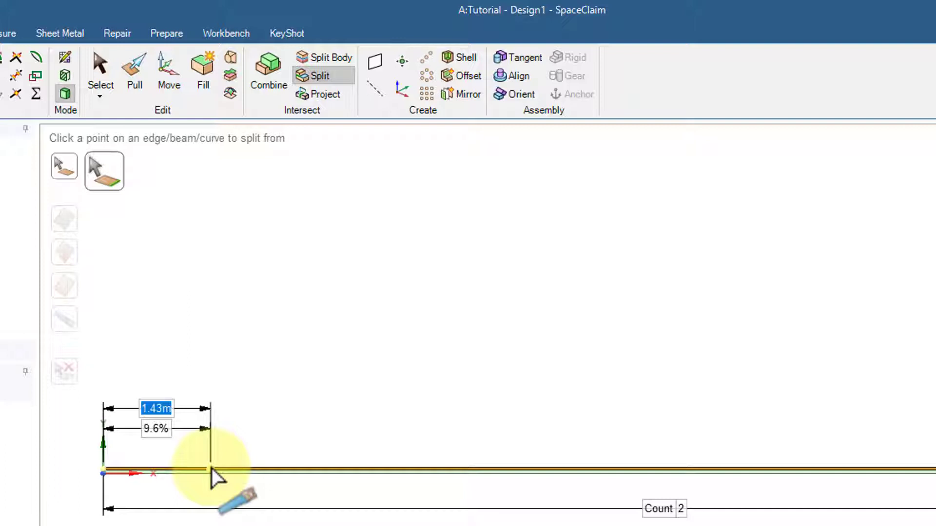
pyautogui.press('BackSpace')
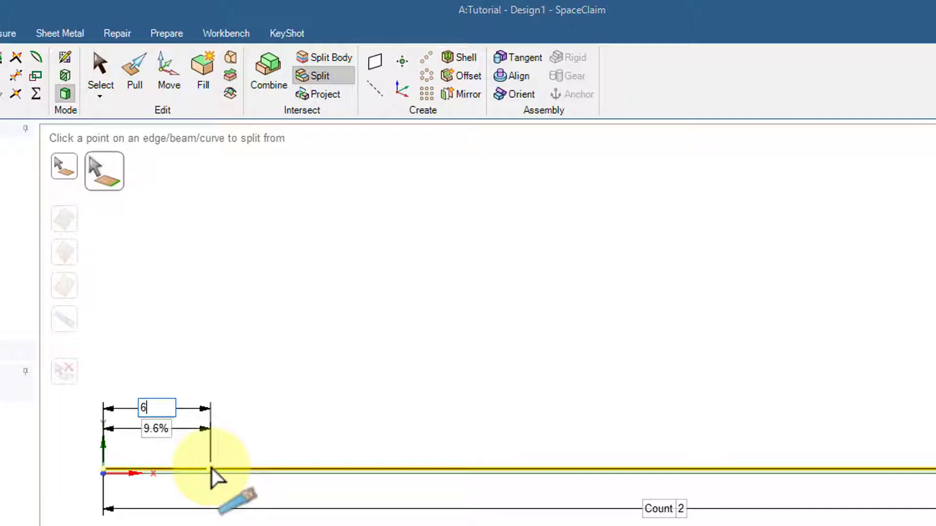
pyautogui.hotkey('ctrl', 'z')
pyautogui.press('Return')
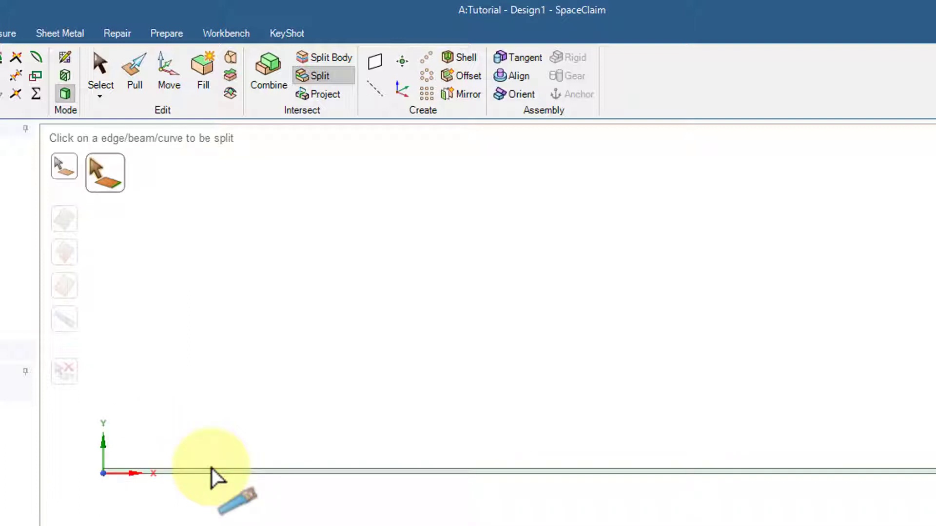
pyautogui.press('Escape')
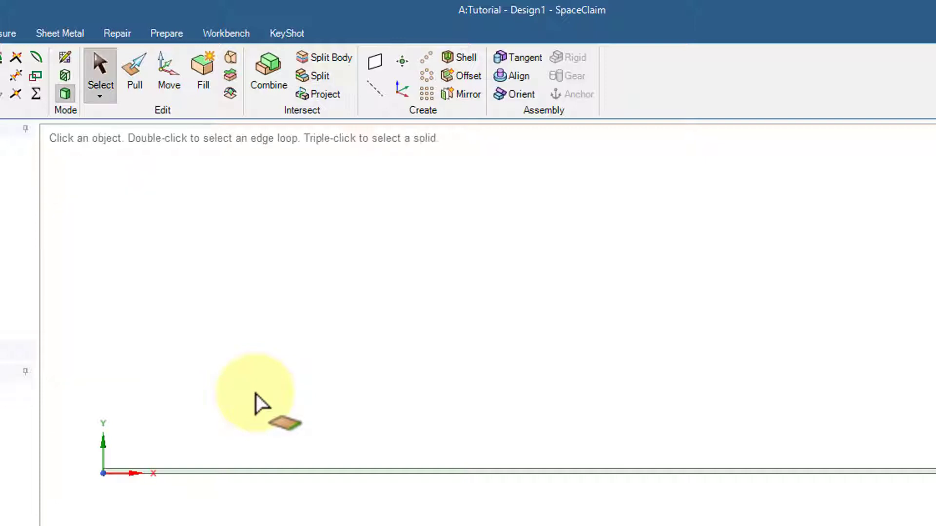
pyautogui.click(210, 469)
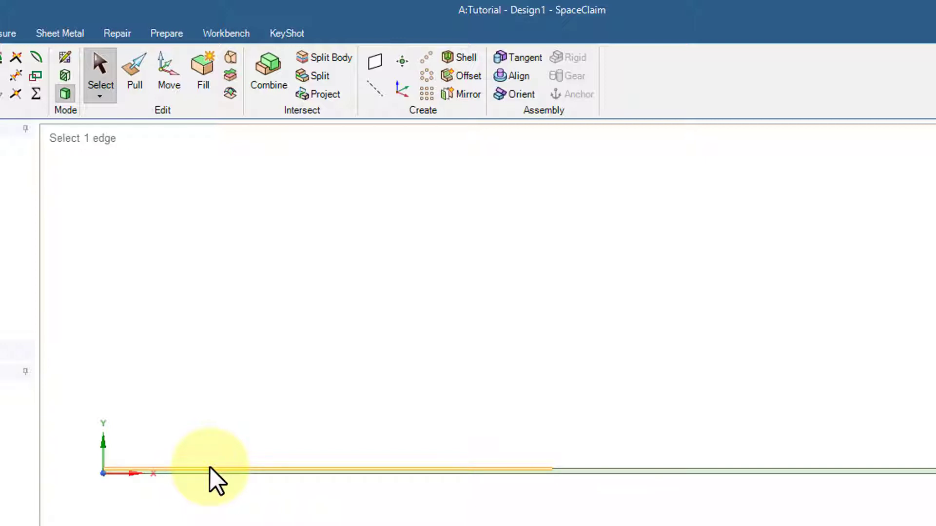
pyautogui.click(640, 469)
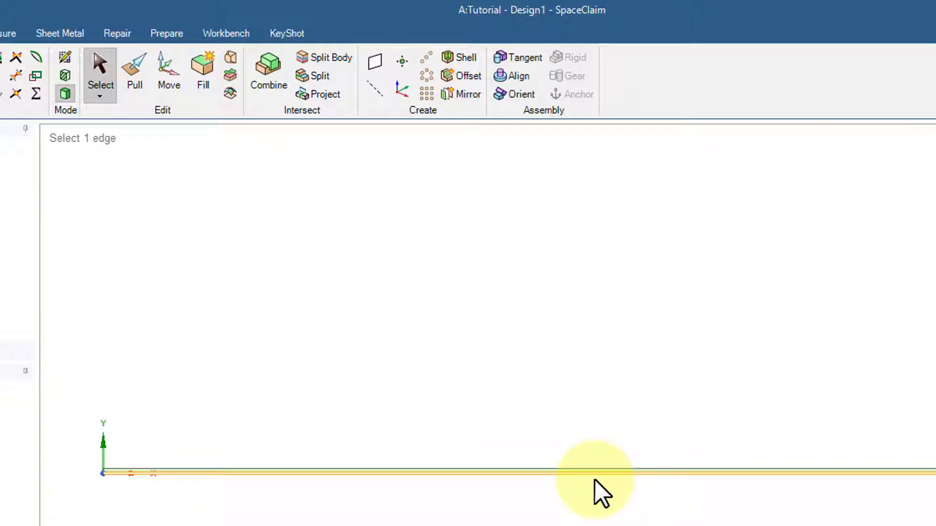
pyautogui.click(464, 475)
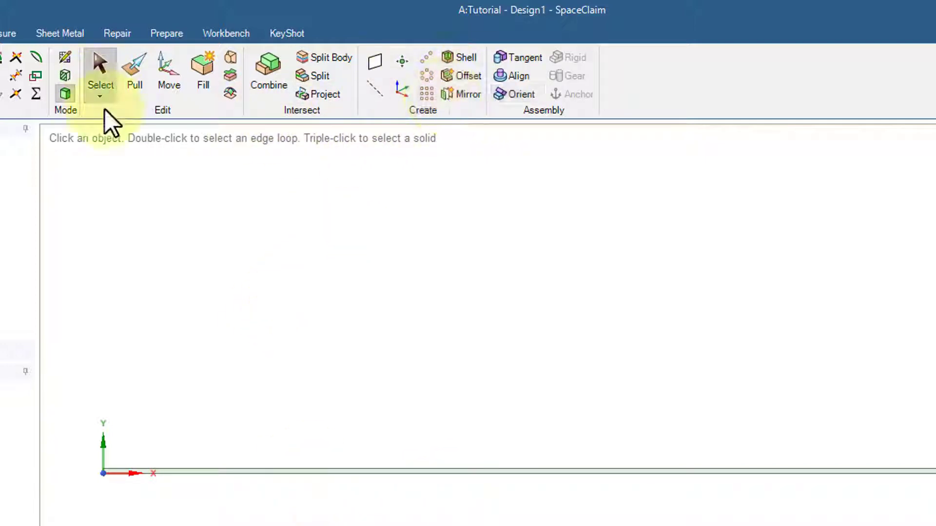
# - Use the Split edge tool to divide the strip's upper edge at a 6 m distance
pyautogui.click(318, 76)
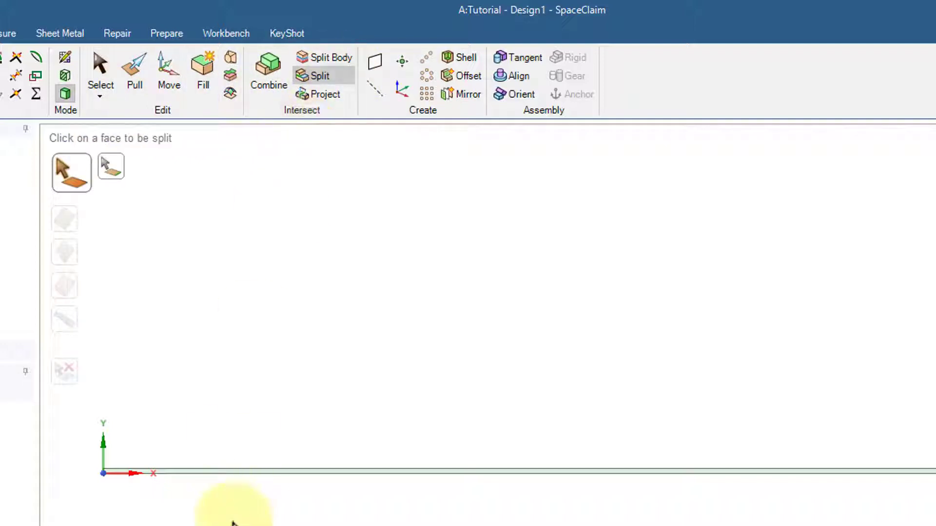
pyautogui.click(107, 168)
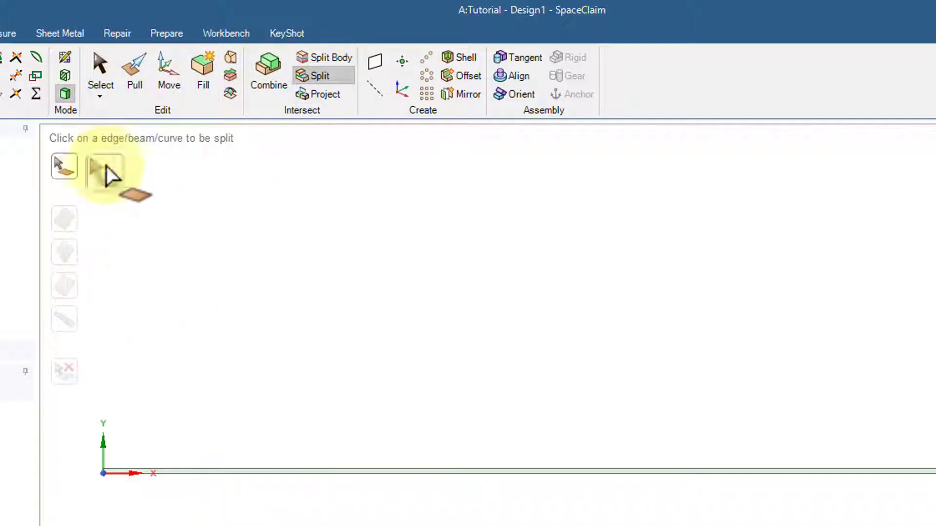
pyautogui.click(228, 475)
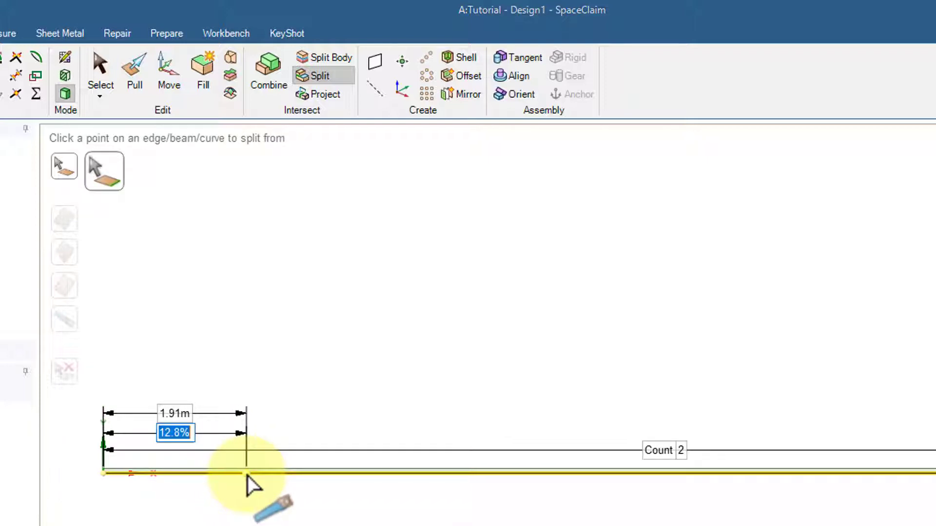
pyautogui.press('Tab')
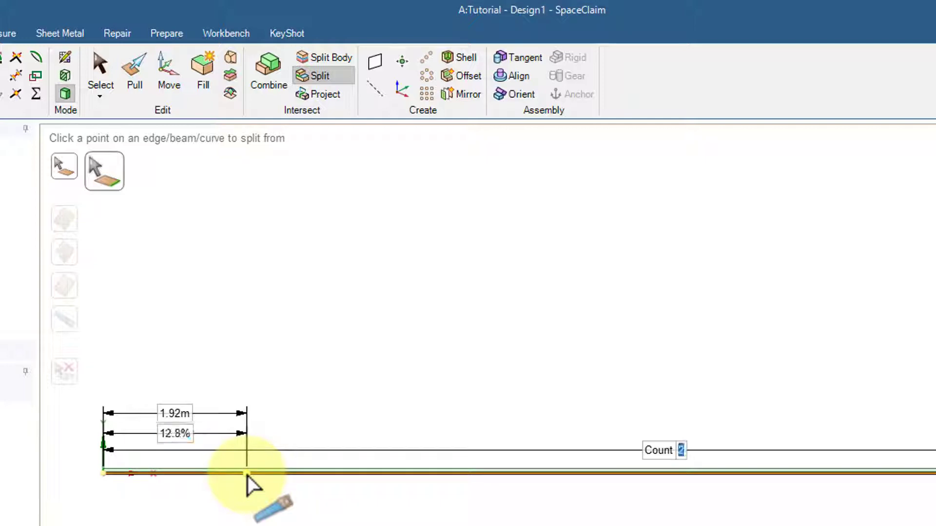
pyautogui.press('Tab')
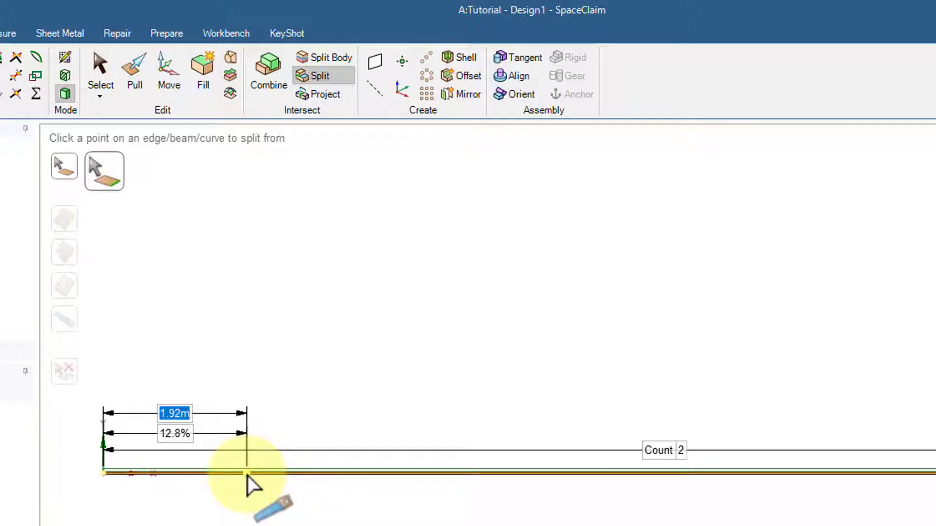
pyautogui.write('6')
pyautogui.press('Return')
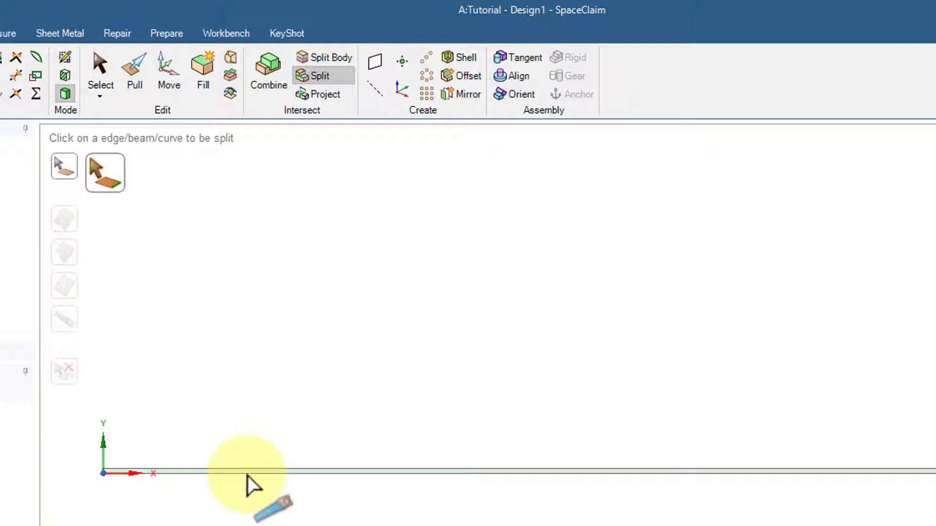
pyautogui.press('Escape')
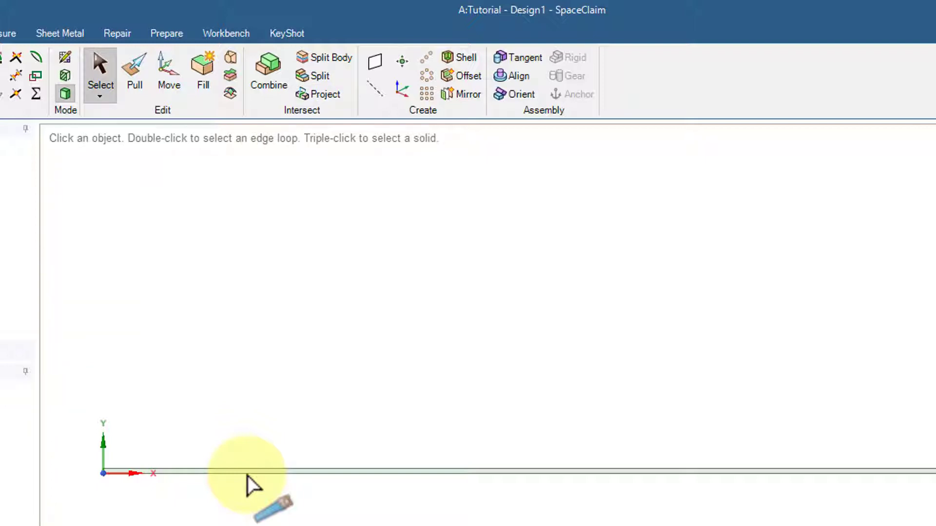
pyautogui.click(248, 469)
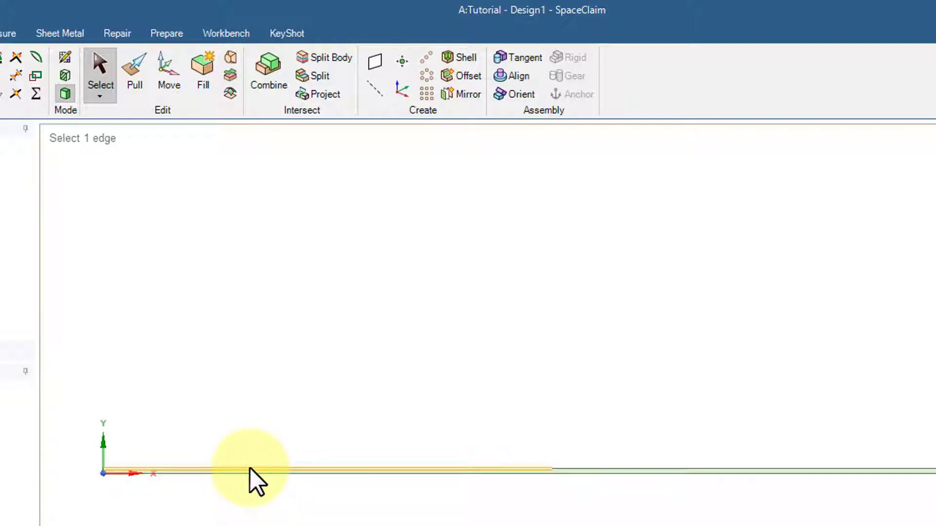
pyautogui.moveTo(251, 469); pyautogui.dragTo(251, 475)
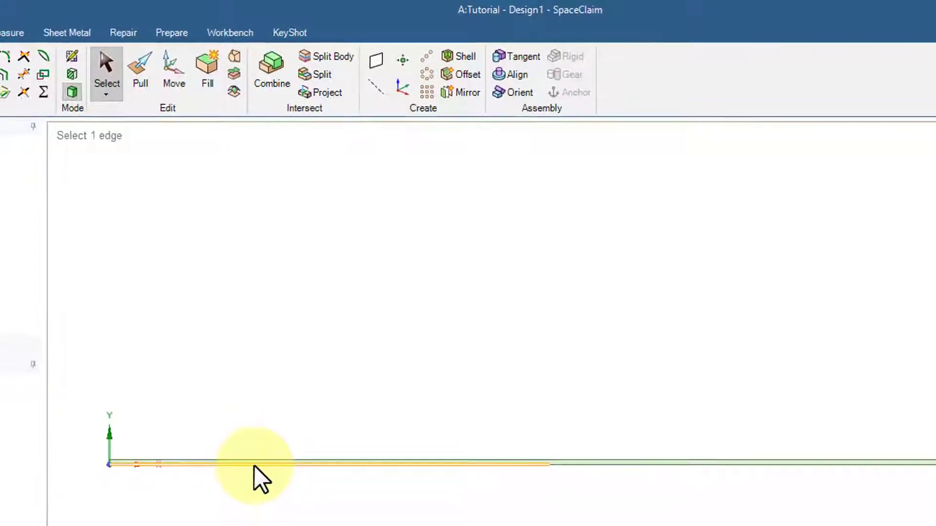
pyautogui.press('Escape')
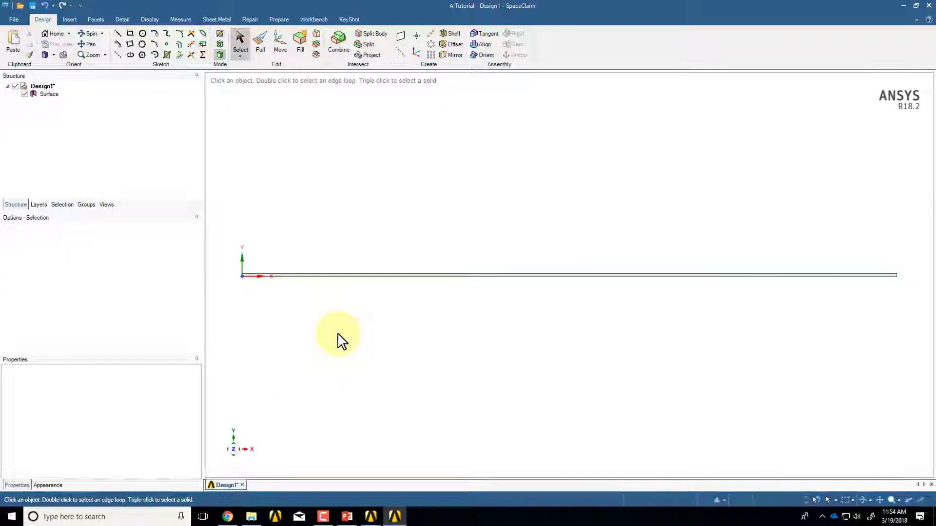
pyautogui.click(14, 19)
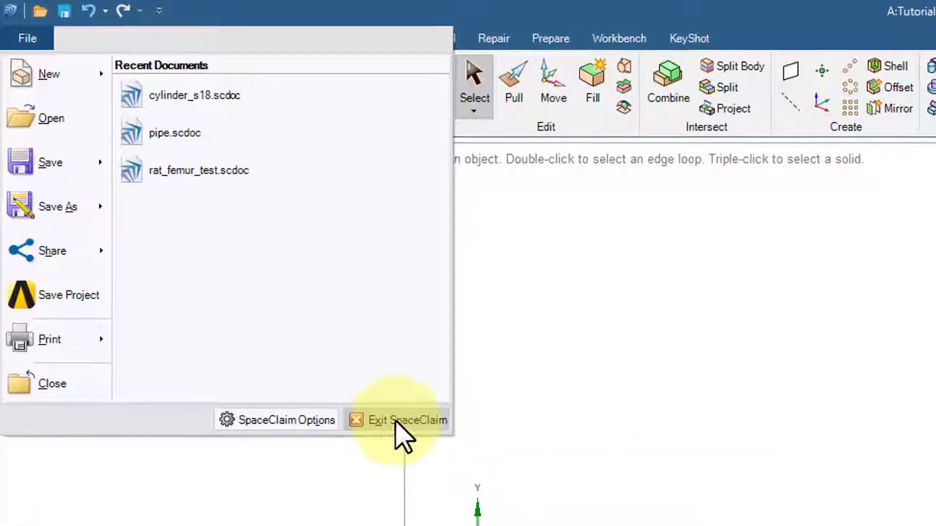
pyautogui.click(399, 429)
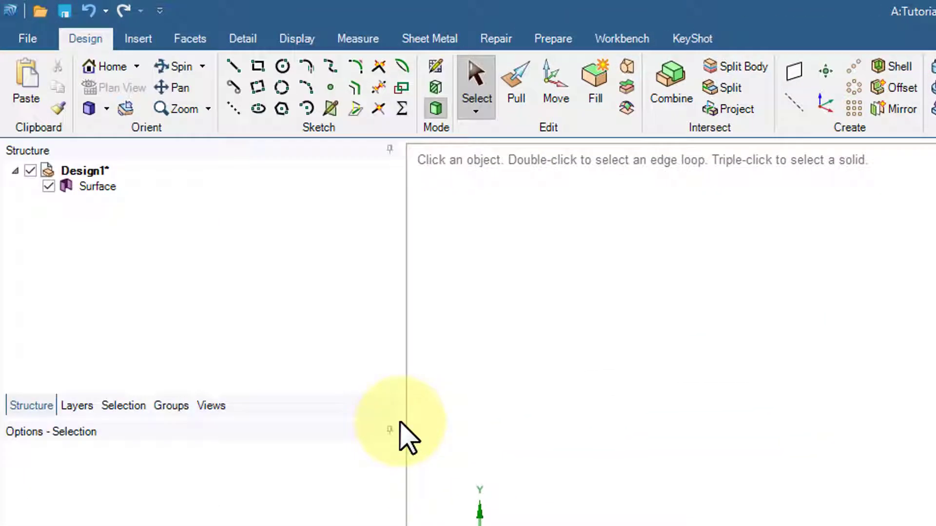